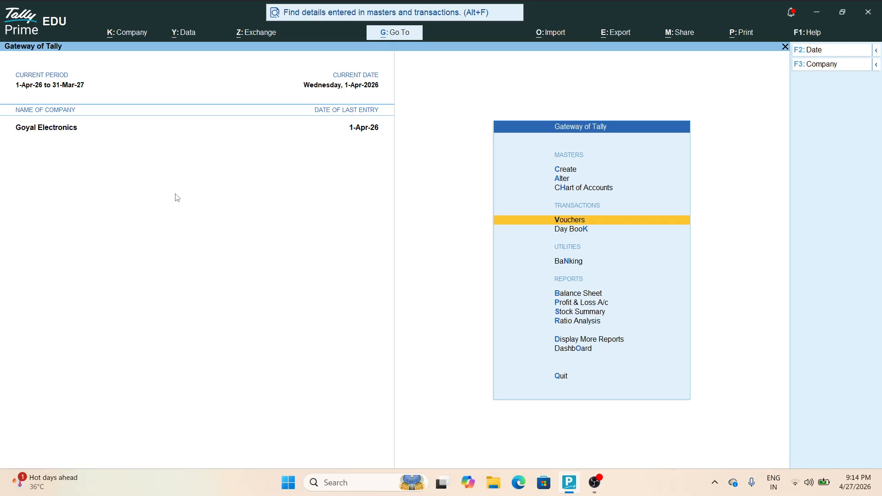
# Step: Start a sales voucher and create a party ledger with the customer's name under Sundry Debtors
pyautogui.press('Return')
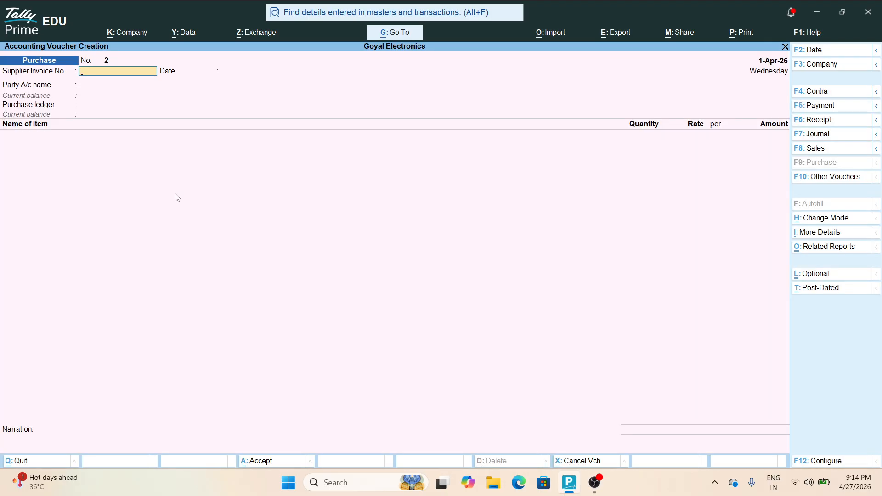
pyautogui.press('F8')
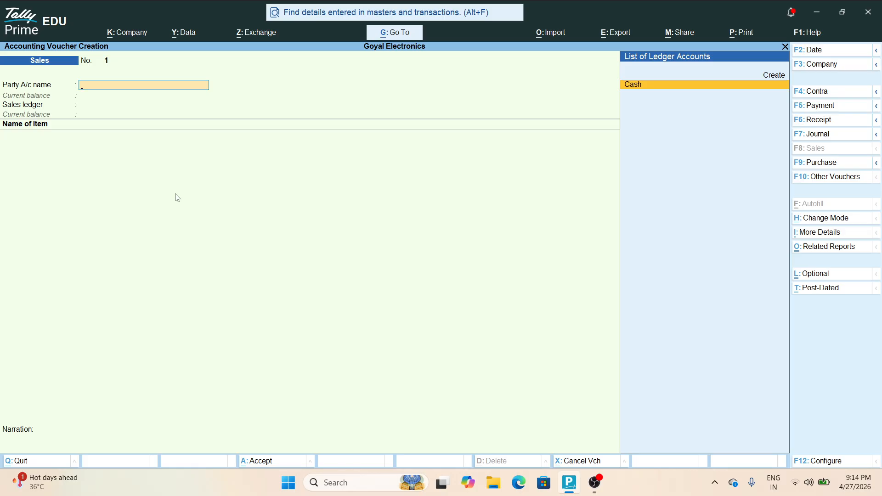
pyautogui.hotkey('alt', 'c')
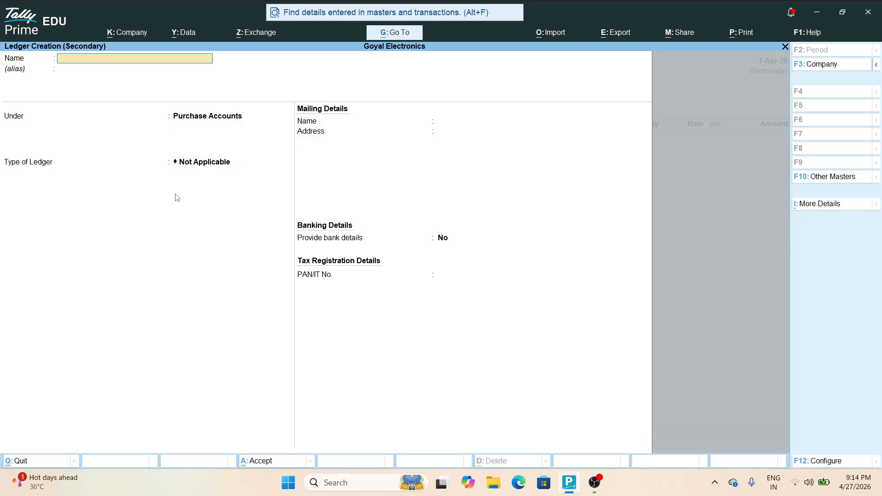
pyautogui.write('Arvind')
pyautogui.press('Return')
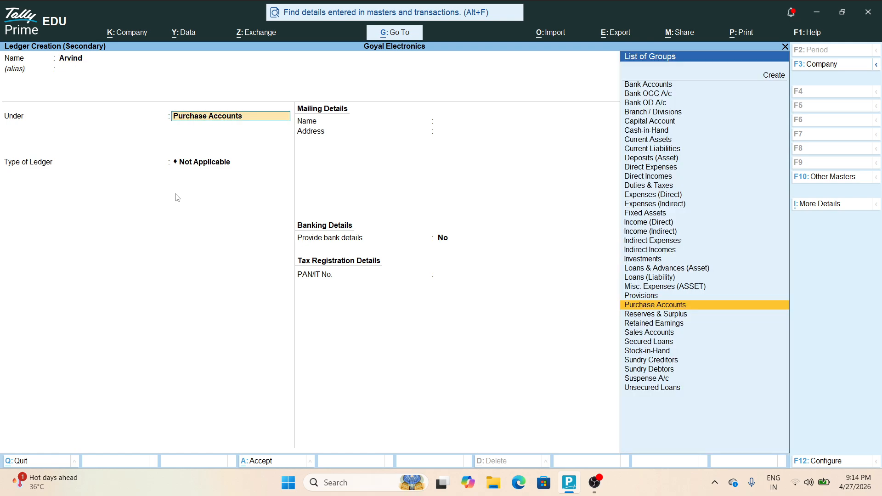
pyautogui.write('Sun')
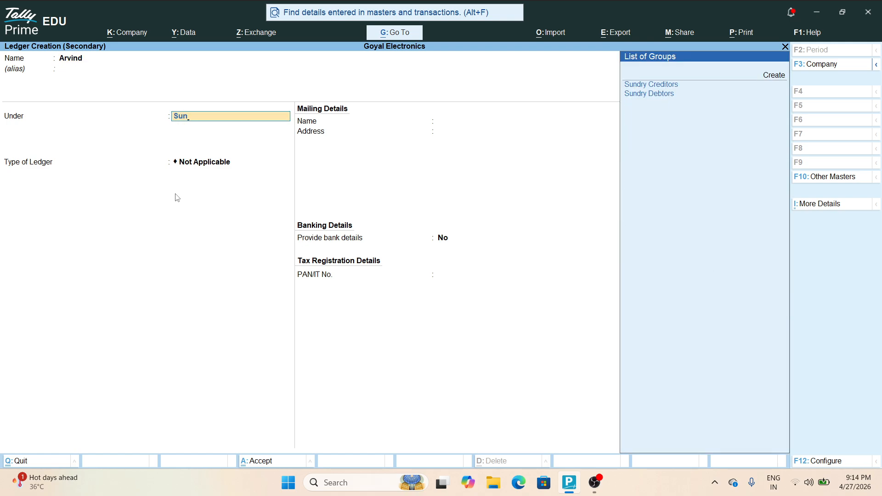
pyautogui.press('Down')
pyautogui.press('Return')
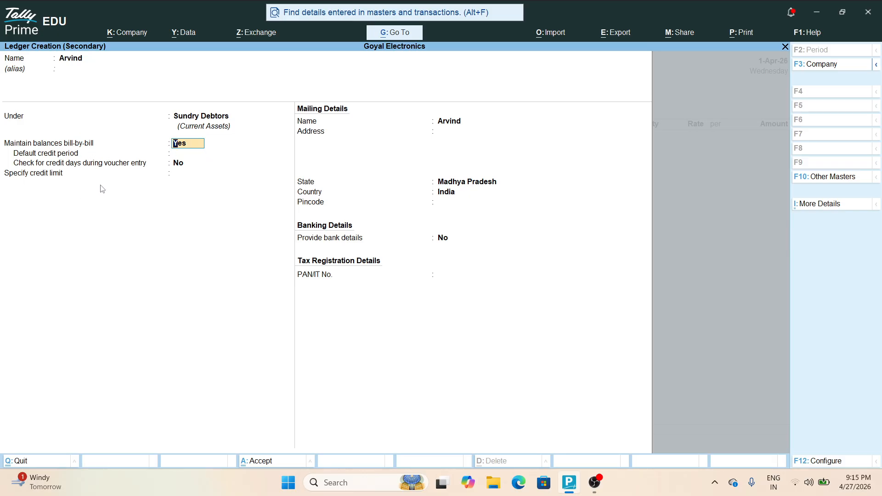
# Step: Check the bill-wise entry setting in the company features
pyautogui.press('F11')
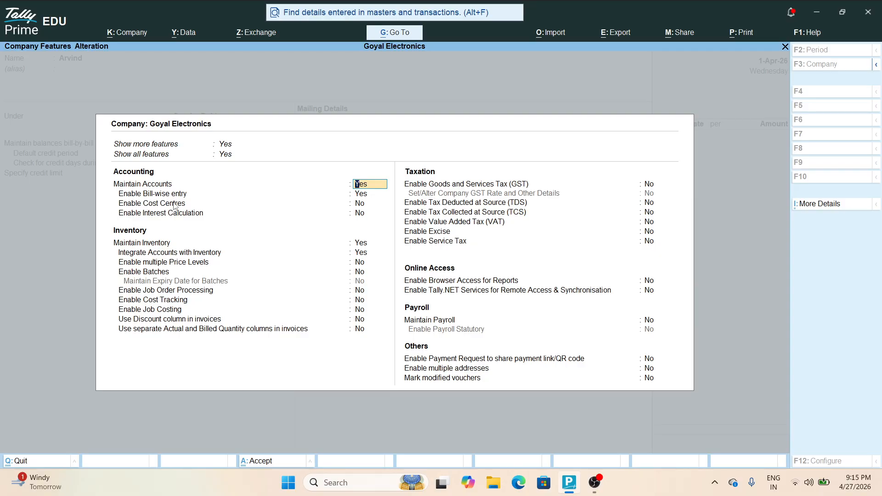
pyautogui.press('Return')
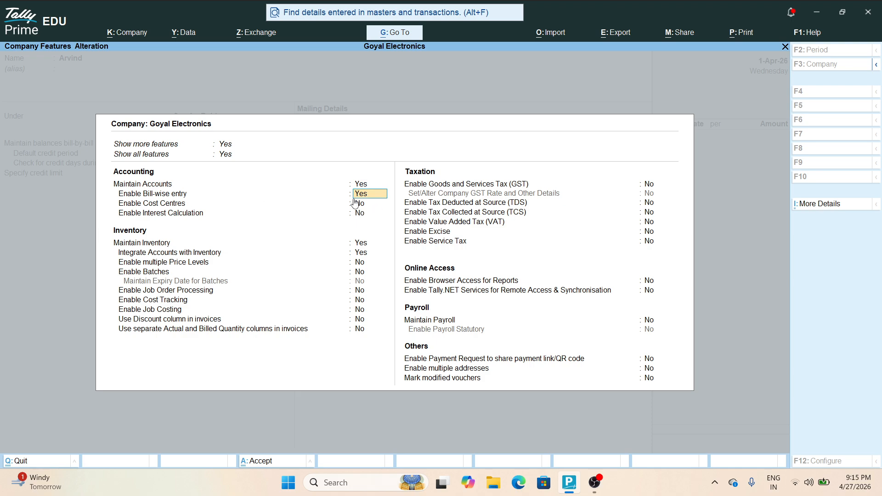
pyautogui.hotkey('ctrl', 'a')
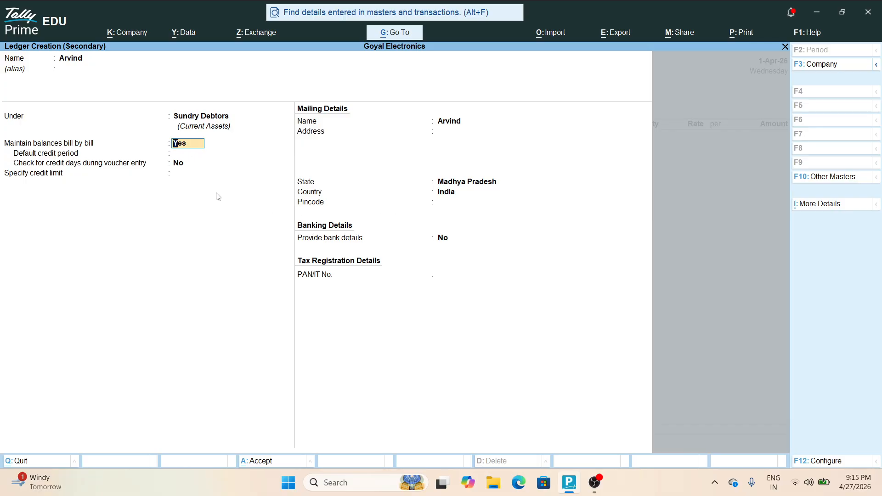
# Step: Save the customer's ledger and choose it as the sales voucher's party, leaving the dispatch details blank
pyautogui.hotkey('ctrl', 'a')
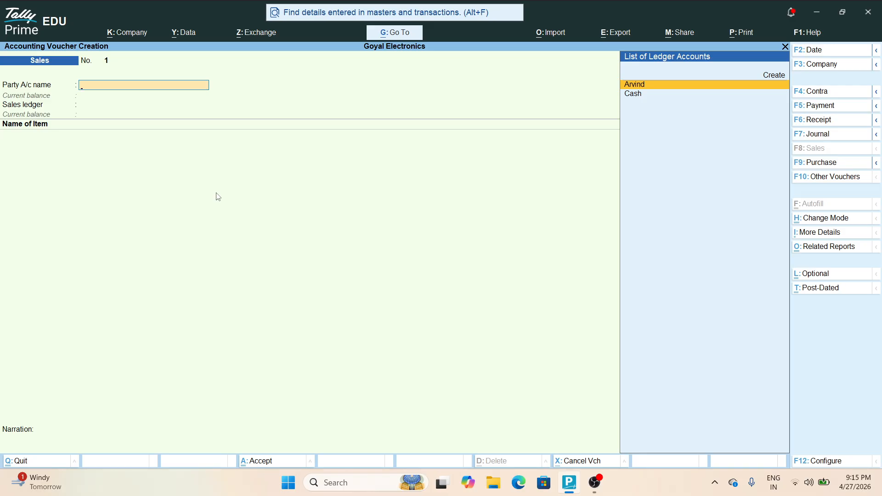
pyautogui.press('Return')
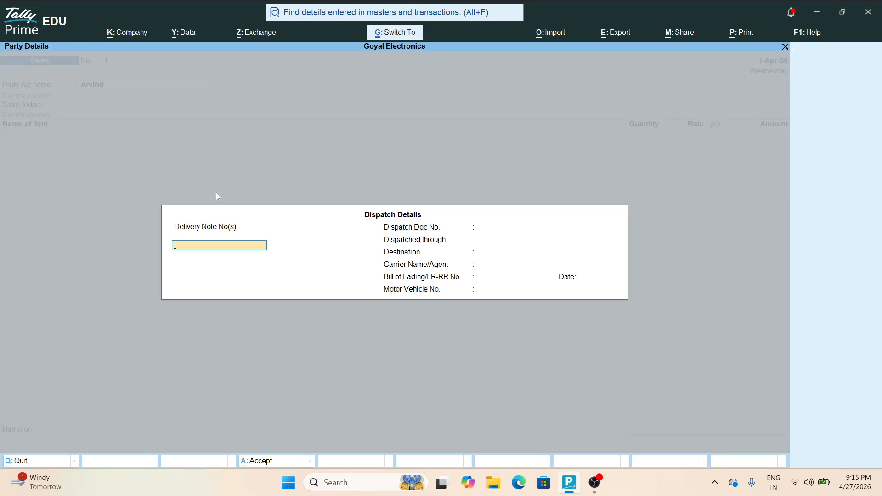
pyautogui.hotkey('ctrl', 'a')
# Step: Create a ledger named Sales Account under Sales Accounts for the voucher's sales ledger
pyautogui.press('Return')
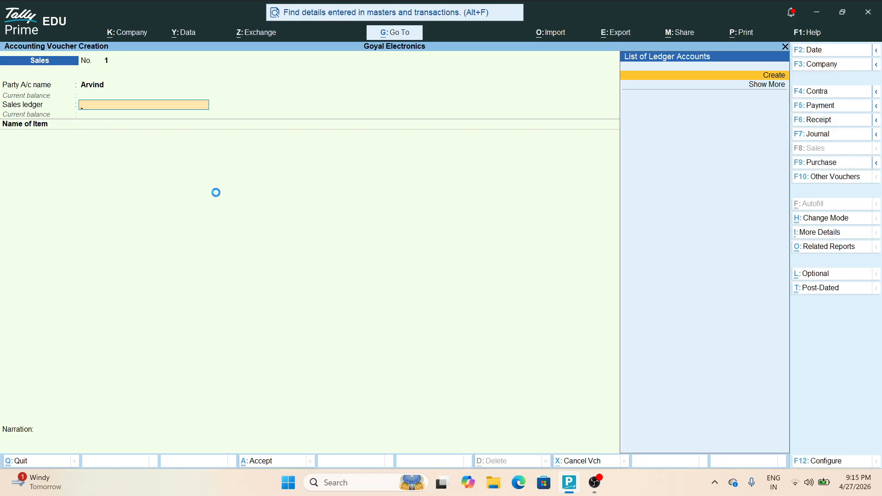
pyautogui.write('Sales Ac')
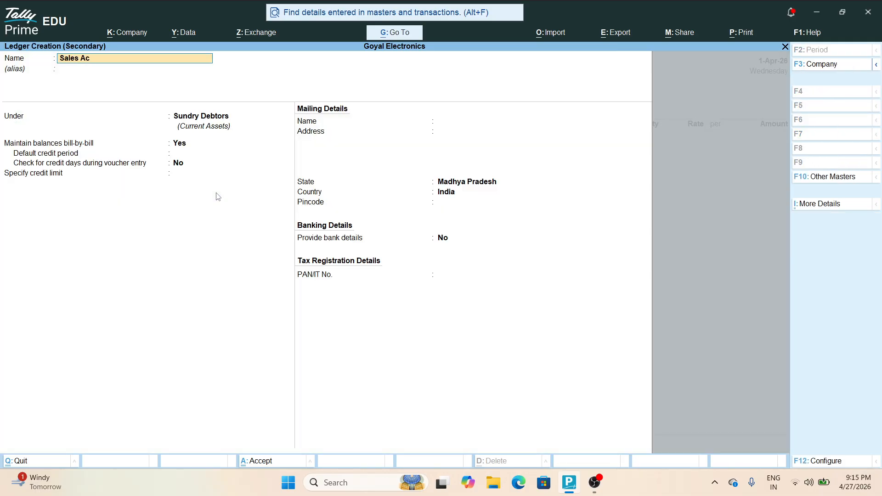
pyautogui.write('count')
pyautogui.press('Return')
pyautogui.write('Sales')
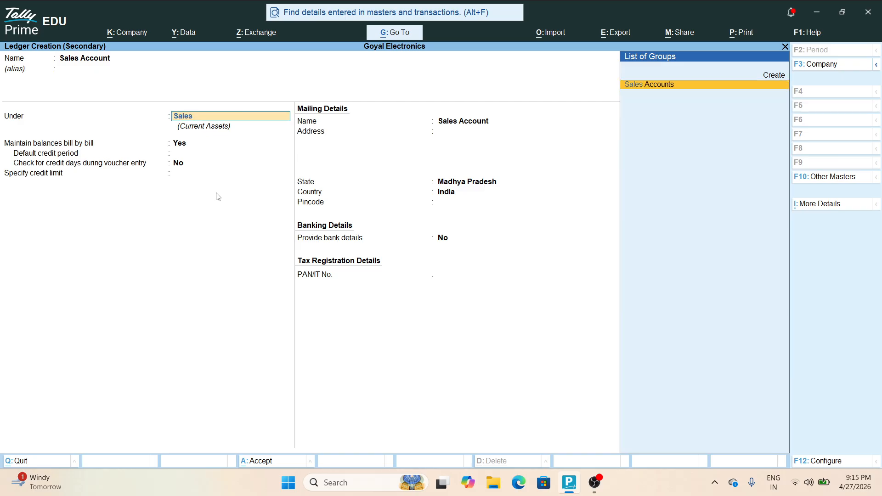
pyautogui.press('Return')
pyautogui.hotkey('ctrl', 'a')
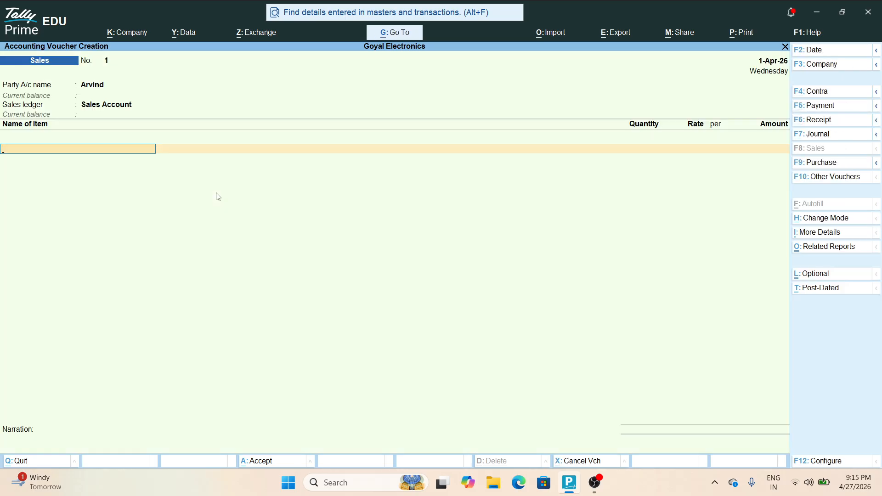
# Step: Add Washing Machine to the sales voucher with a quantity of 10 nos at a rate of 20,000, and end the item list
pyautogui.write('Was')
pyautogui.press('Return')
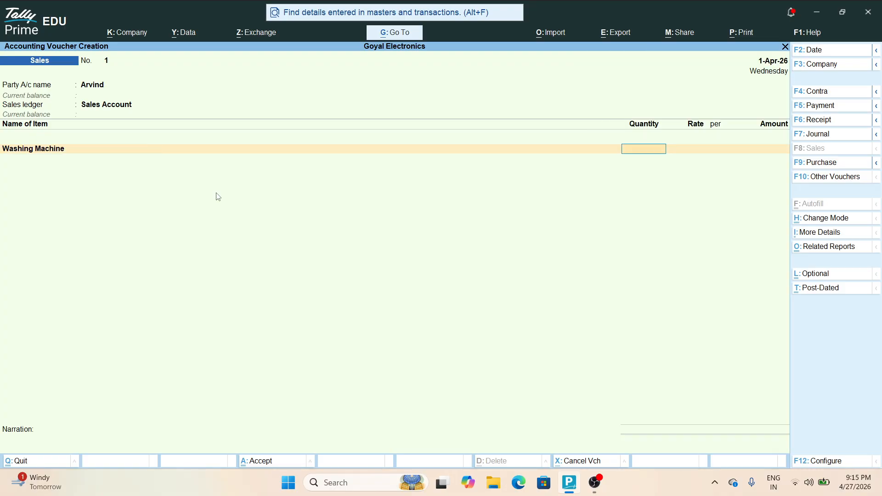
pyautogui.write('10')
pyautogui.press('Return')
pyautogui.write('20000')
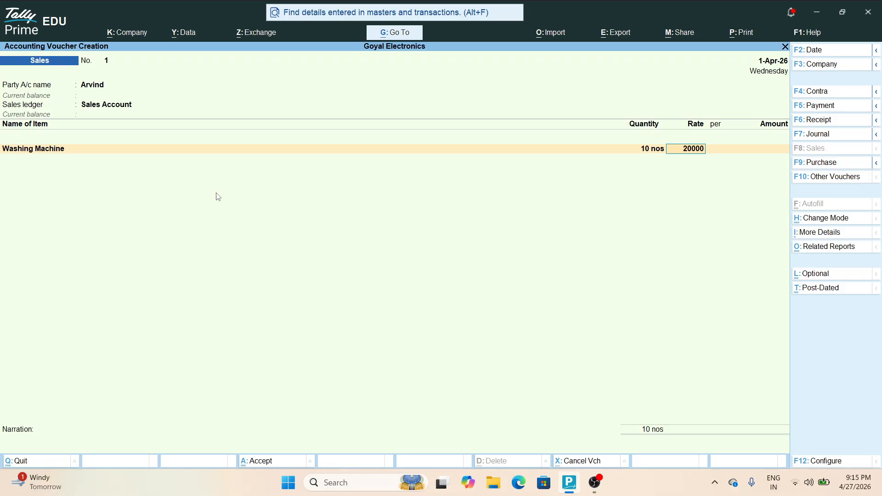
pyautogui.press('Return')
pyautogui.press('Return')
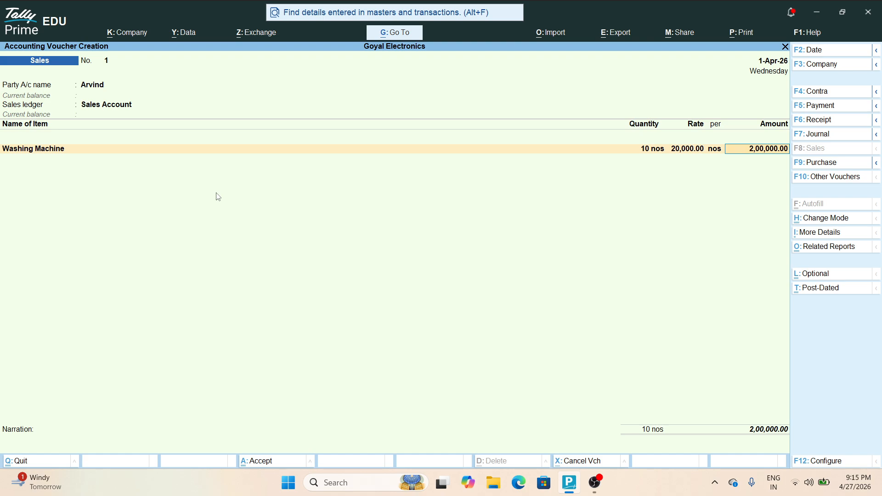
pyautogui.press('Return')
pyautogui.press('Return')
# Step: In the party's bill-wise details, add New Ref 1-1 with a 10-day credit period and an amount of 50,000
pyautogui.press('Return')
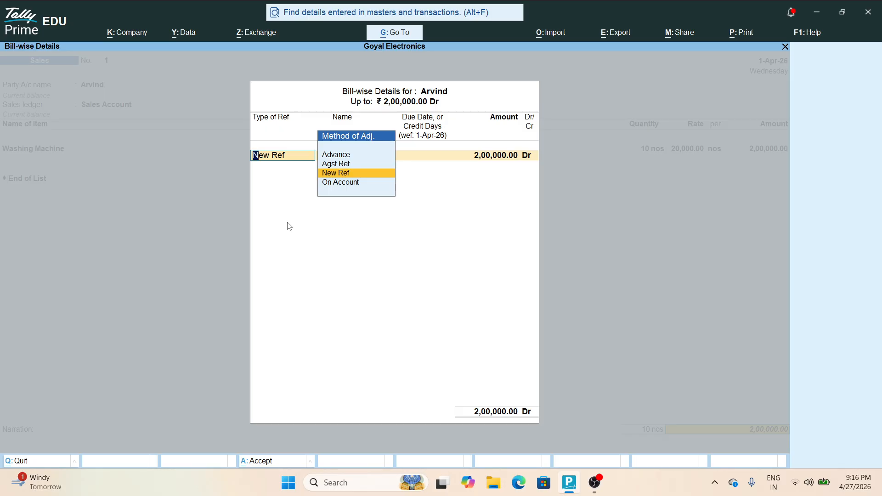
pyautogui.press('Return')
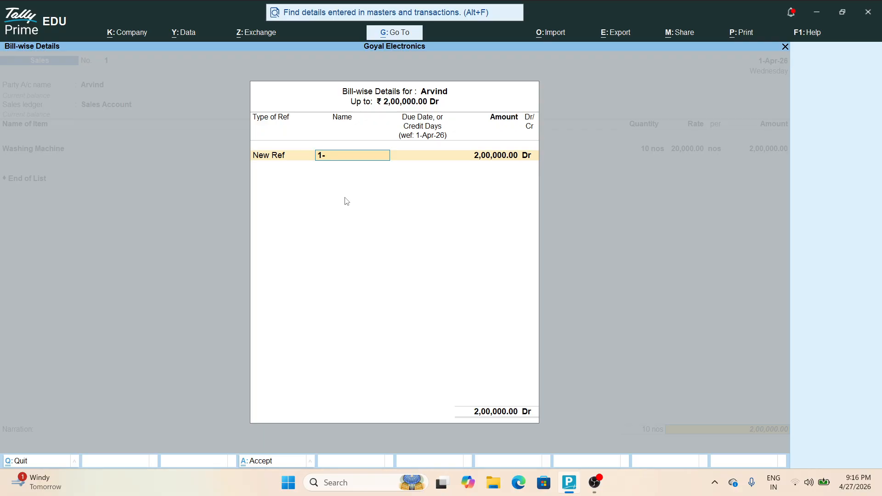
pyautogui.write('1')
pyautogui.press('Return')
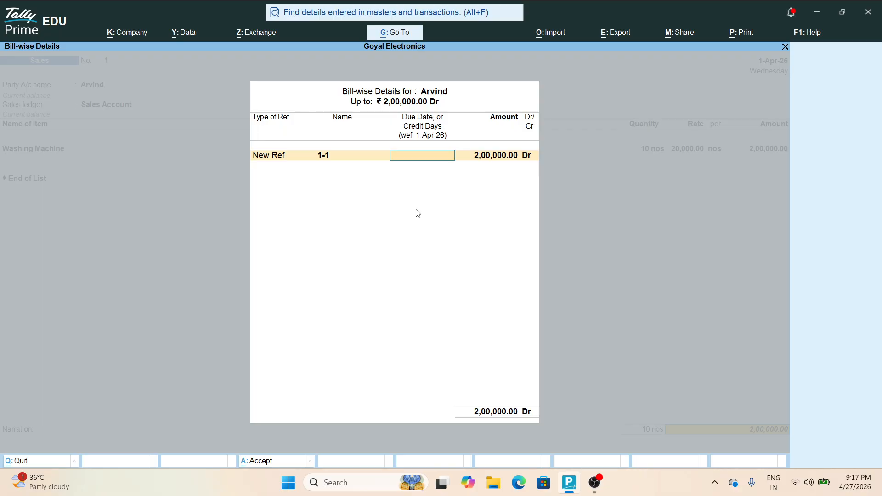
pyautogui.write('0')
pyautogui.press('Return')
pyautogui.write('50')
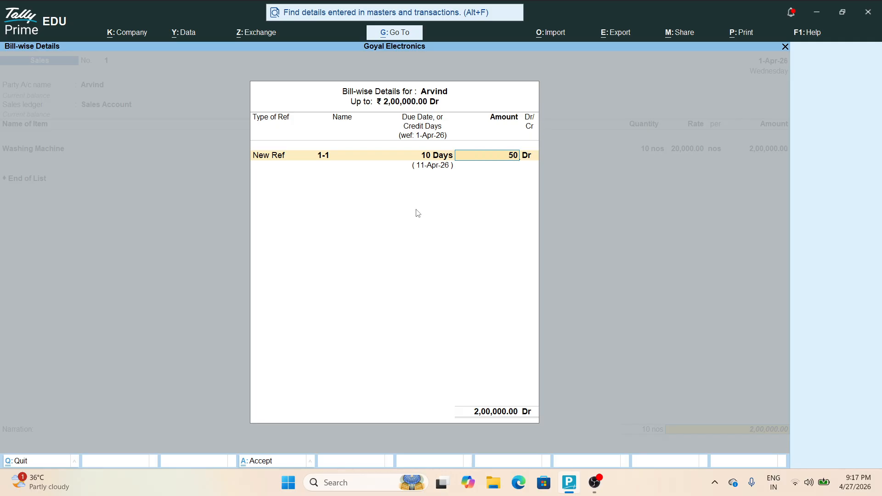
pyautogui.write('000')
pyautogui.press('Return')
pyautogui.press('Return')
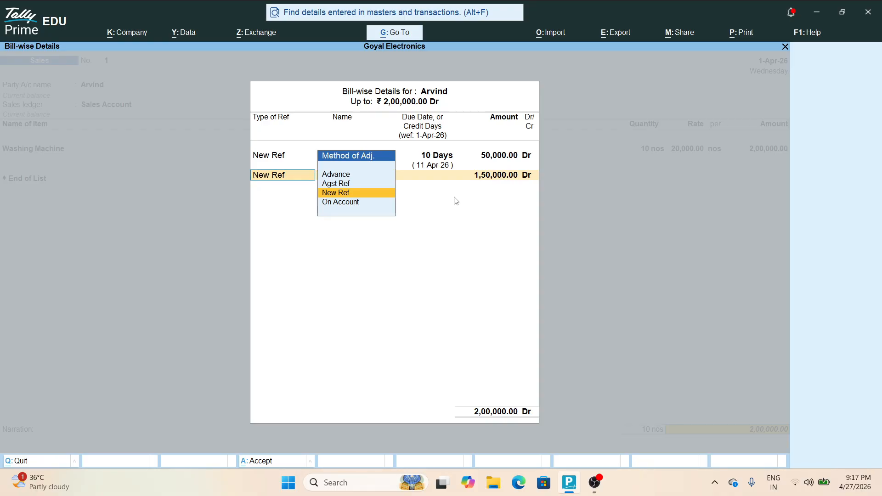
# Step: Add New Ref 1-2 with a 15-day credit period, accepting the remaining balance as its amount
pyautogui.press('Return')
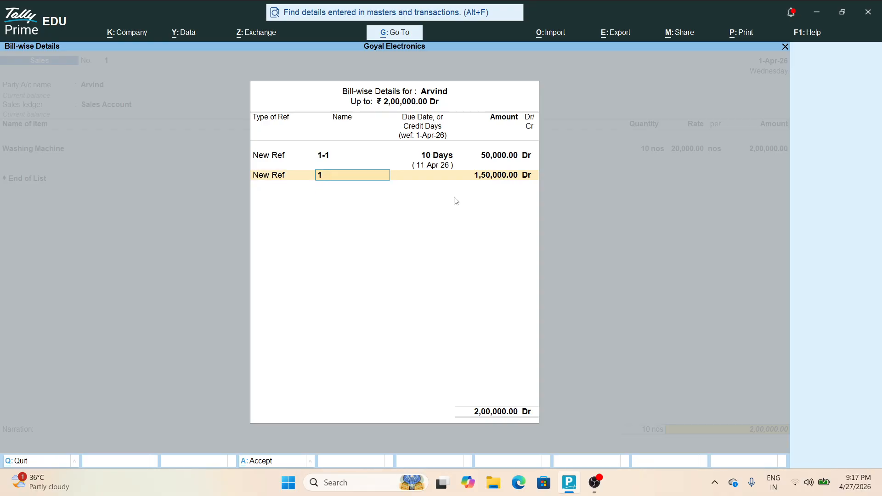
pyautogui.write('-22')
pyautogui.press('BackSpace')
pyautogui.press('Return')
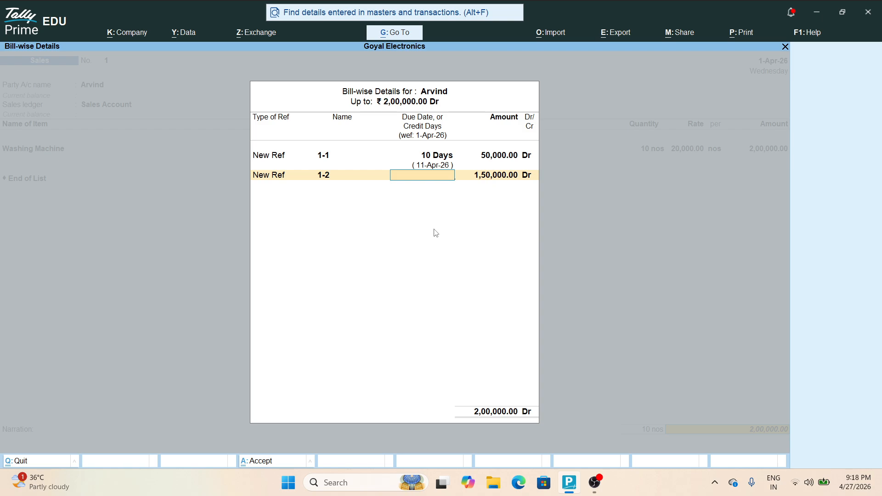
pyautogui.write('15')
pyautogui.press('Return')
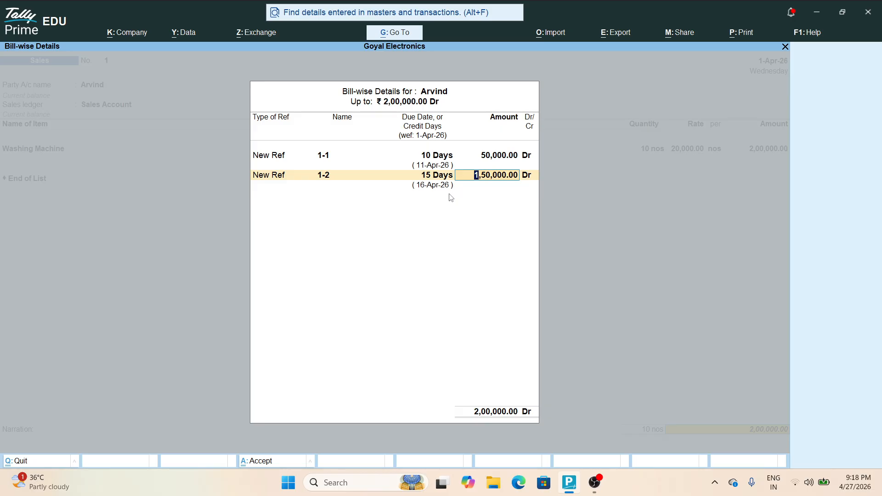
pyautogui.press('Return')
pyautogui.press('Return')
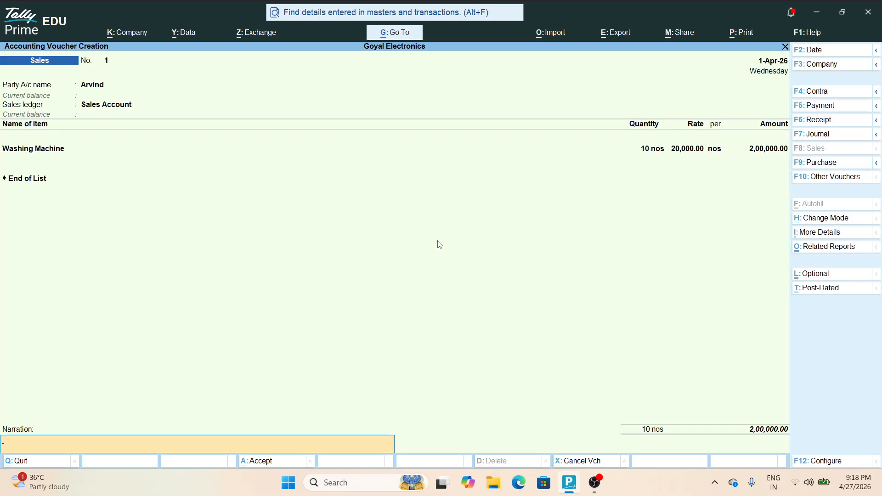
# Step: Return to the bill-wise details and set the amount of reference 1-2 to 50,000
pyautogui.press('BackSpace')
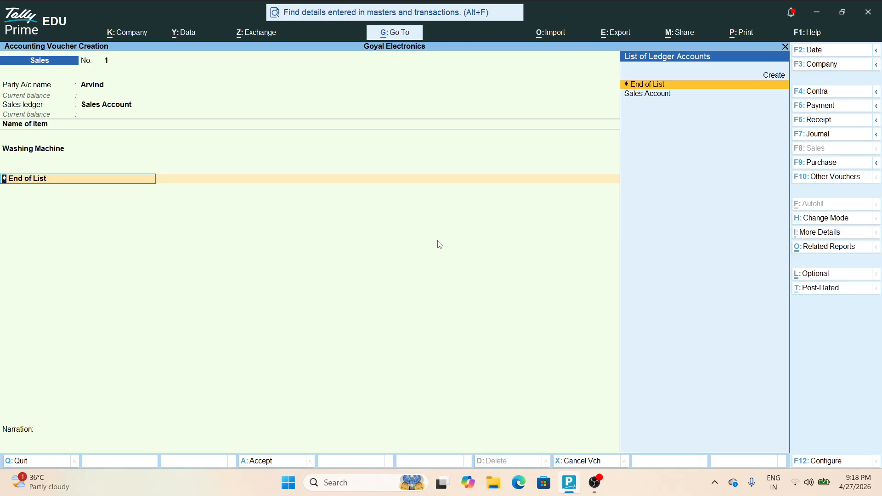
pyautogui.press('BackSpace')
pyautogui.press('Return')
pyautogui.press('Return')
pyautogui.press('Return')
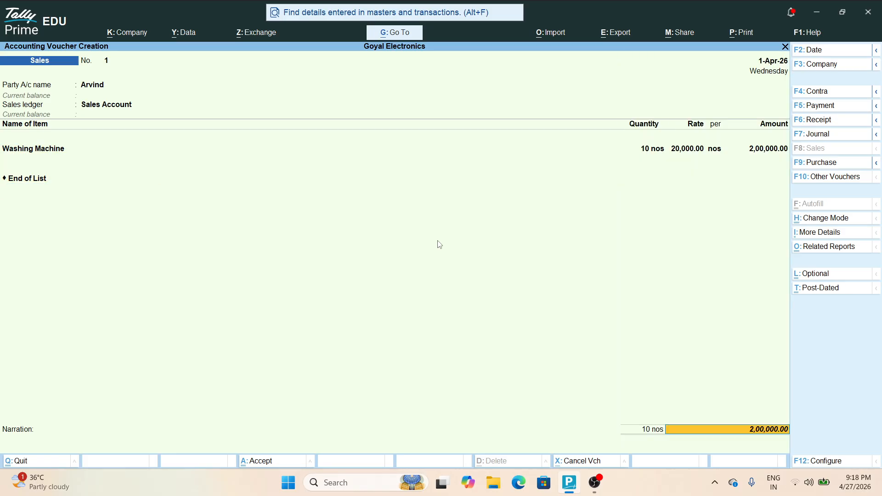
pyautogui.press('Return')
pyautogui.press('Return')
pyautogui.press('Return')
pyautogui.press('Return')
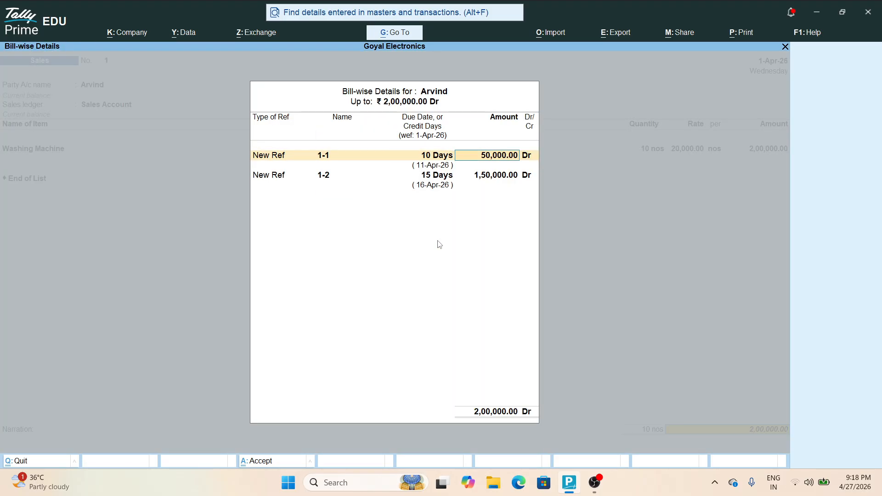
pyautogui.press('Return')
pyautogui.press('Return')
pyautogui.press('Return')
pyautogui.press('Return')
pyautogui.press('Return')
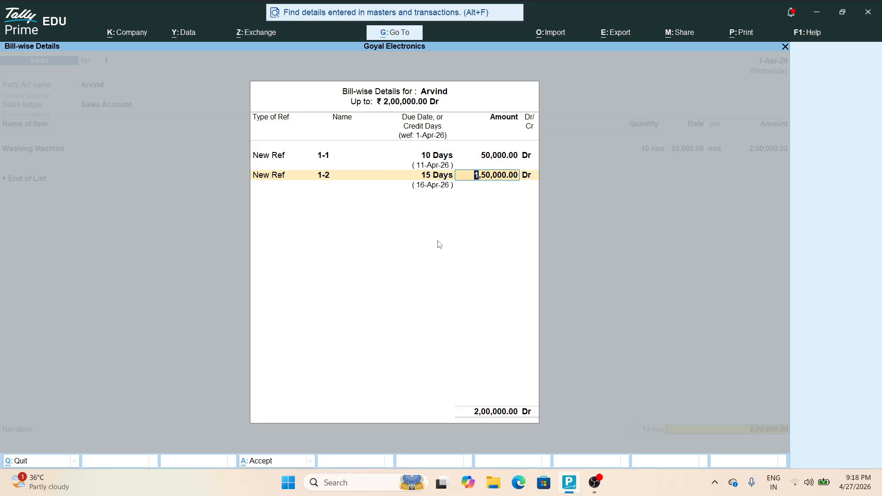
pyautogui.write('50000')
pyautogui.press('Return')
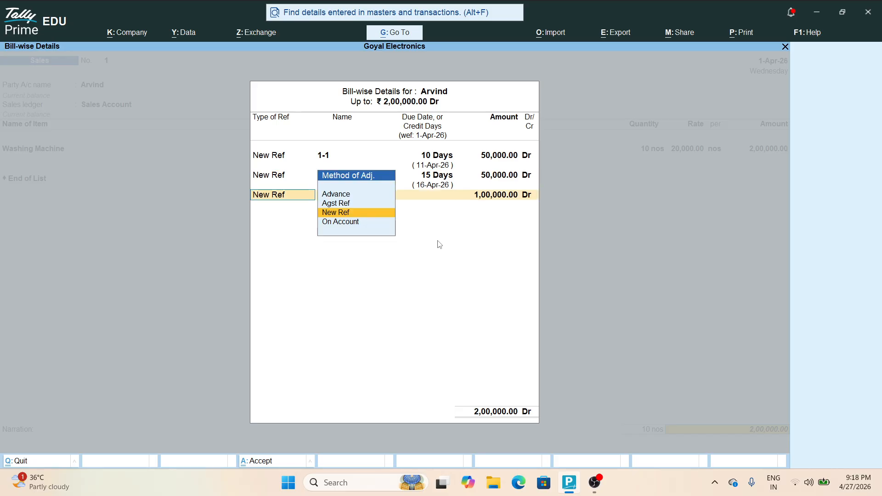
# Step: Add New Ref 1-3 to the bill-wise details with a 25-day credit period and an amount of 50,000
pyautogui.press('Return')
pyautogui.write('-3')
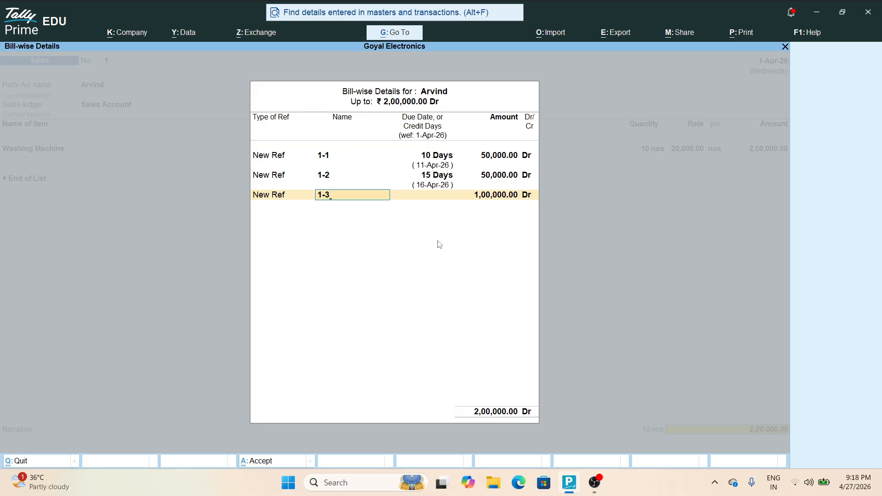
pyautogui.press('Return')
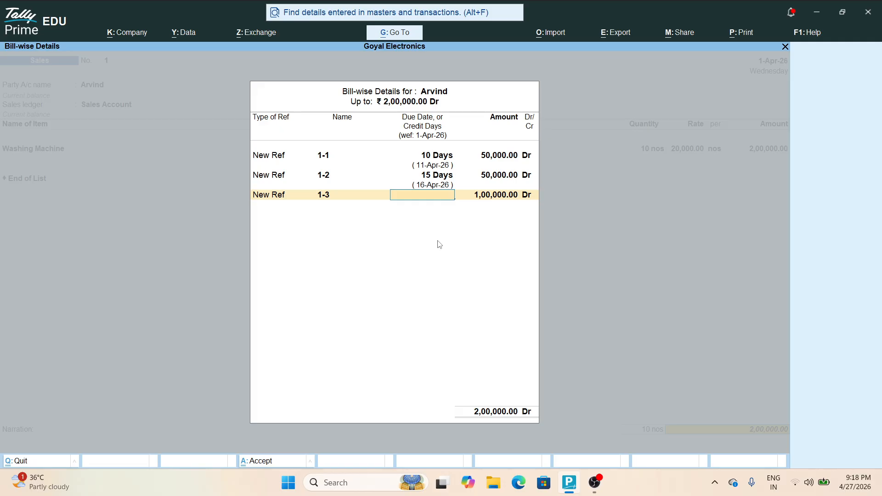
pyautogui.write('25')
pyautogui.press('Return')
pyautogui.write('50000')
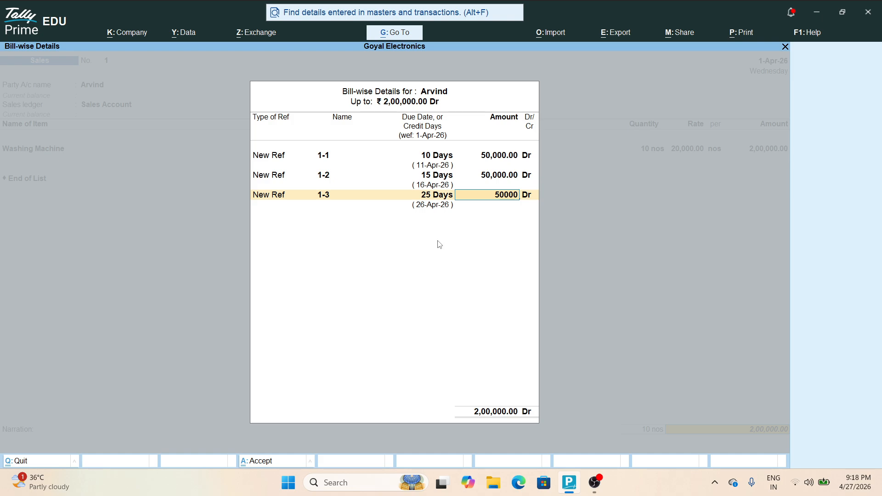
pyautogui.press('Return')
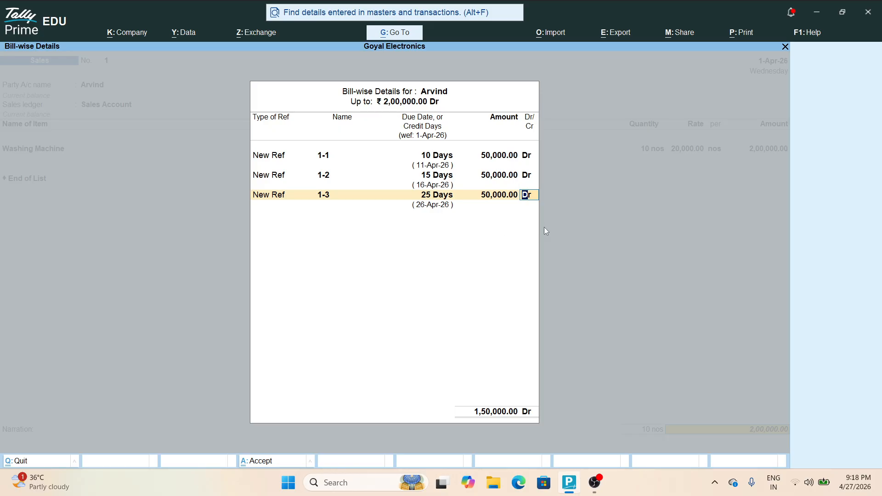
pyautogui.press('Return')
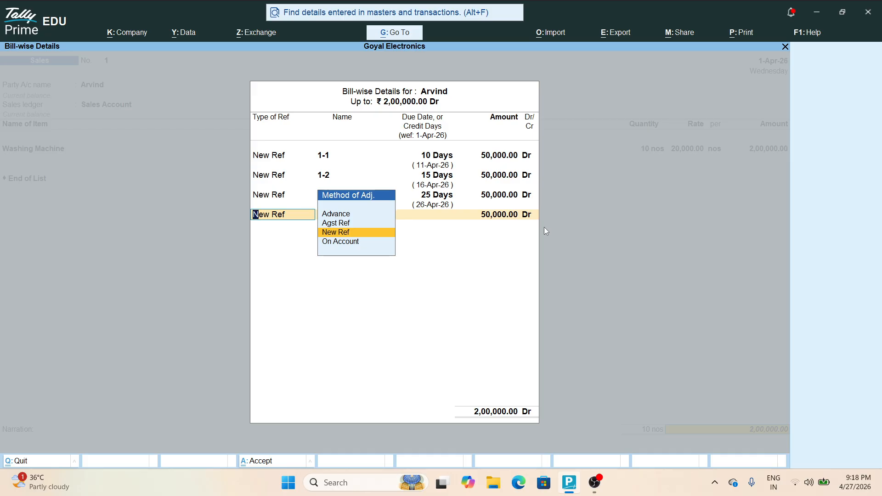
# Step: Add New Ref 1-4 with a 35-day credit period for the remaining balance, and save the sales voucher
pyautogui.press('Return')
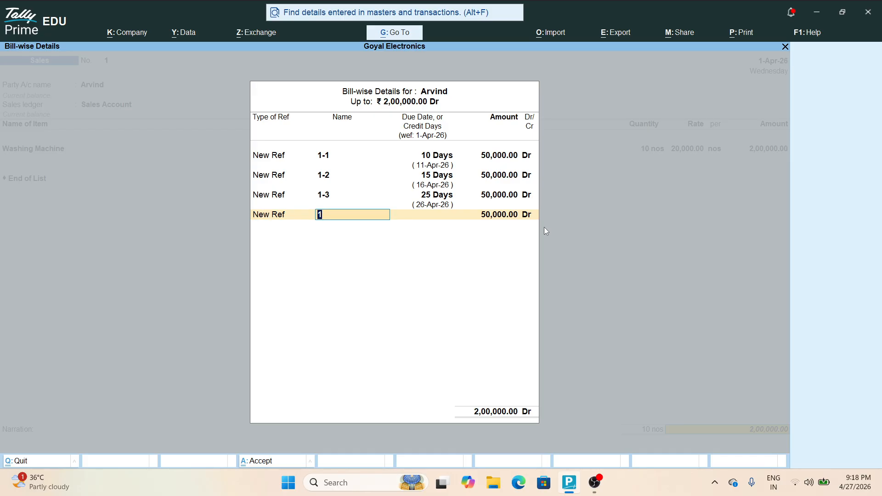
pyautogui.write('-4')
pyautogui.press('Return')
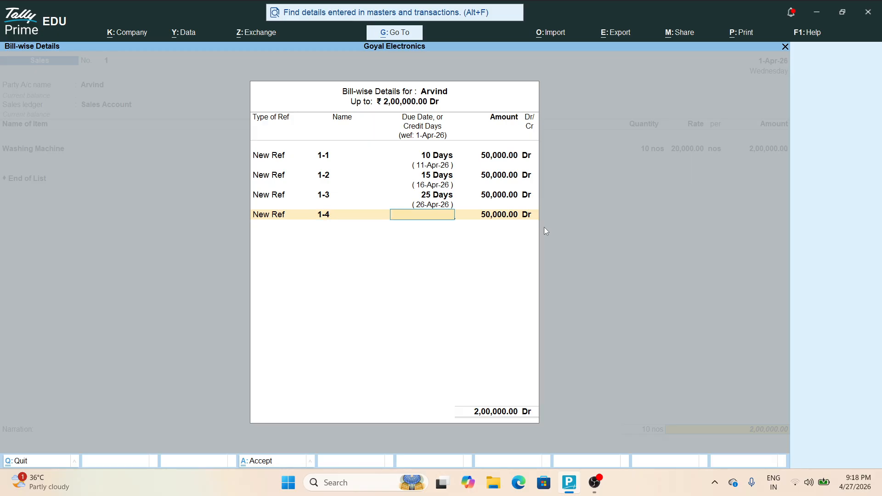
pyautogui.write('35')
pyautogui.press('Return')
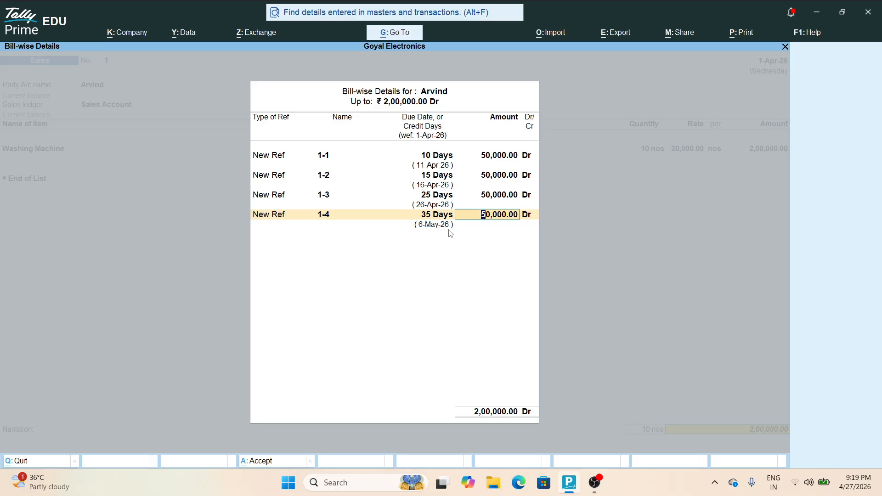
pyautogui.press('Return')
pyautogui.press('Return')
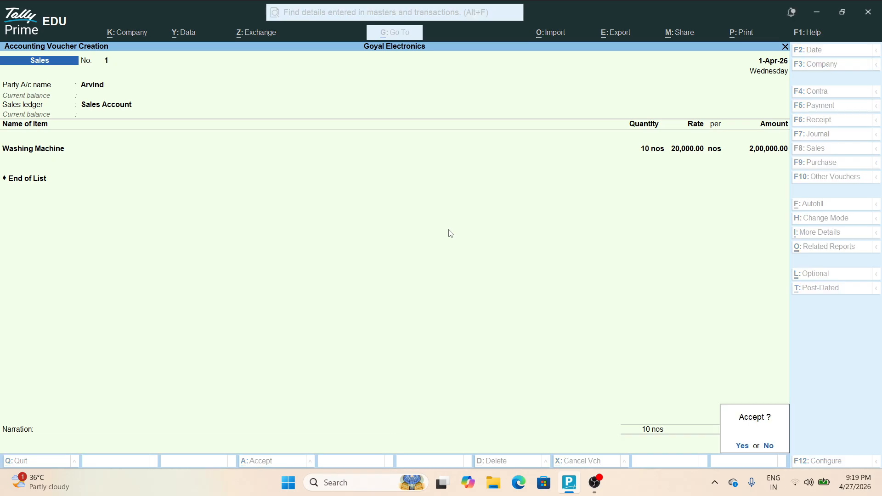
pyautogui.press('Return')
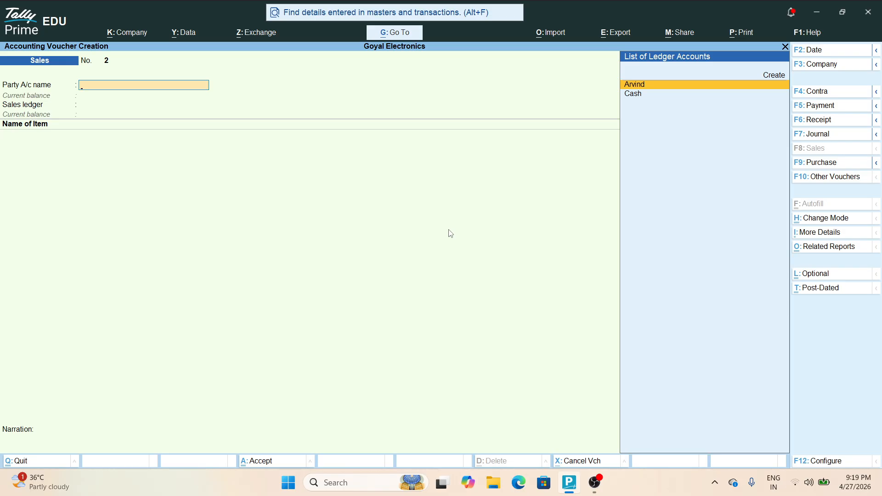
# Step: Start a receipt voucher crediting the customer's ledger with 50,000, and choose Agst Ref as its bill adjustment method
pyautogui.press('F6')
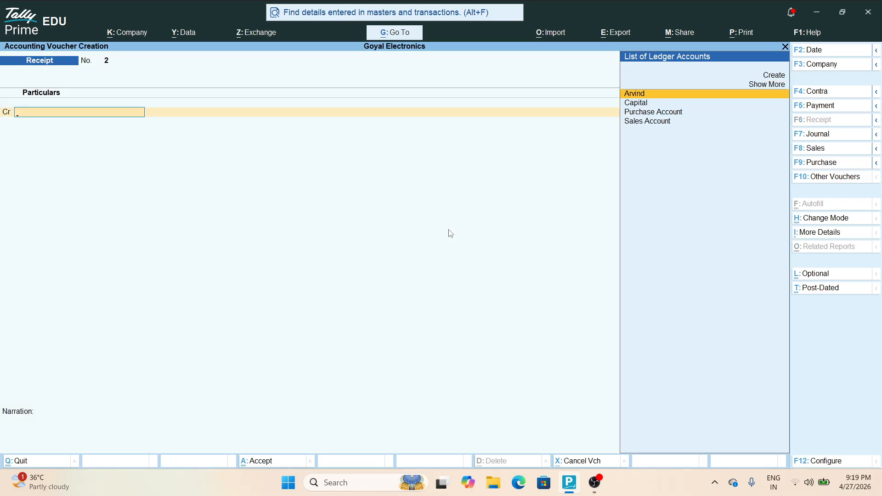
pyautogui.press('Return')
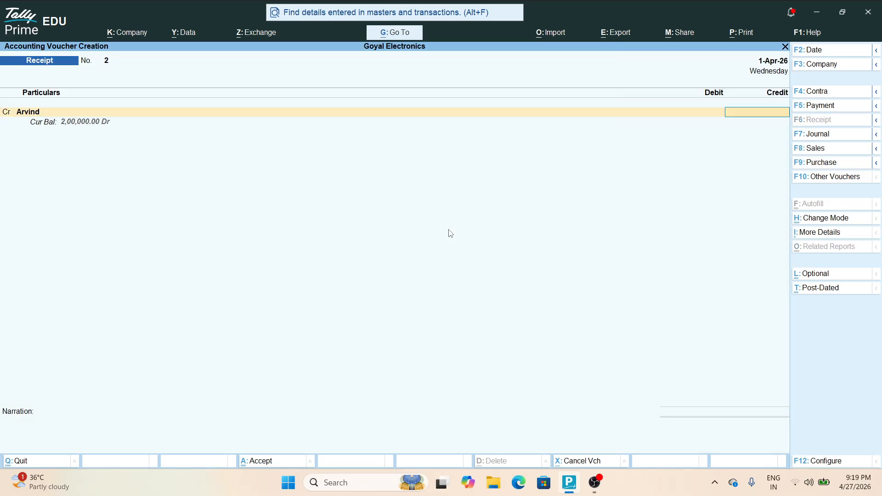
pyautogui.write('50000')
pyautogui.press('Return')
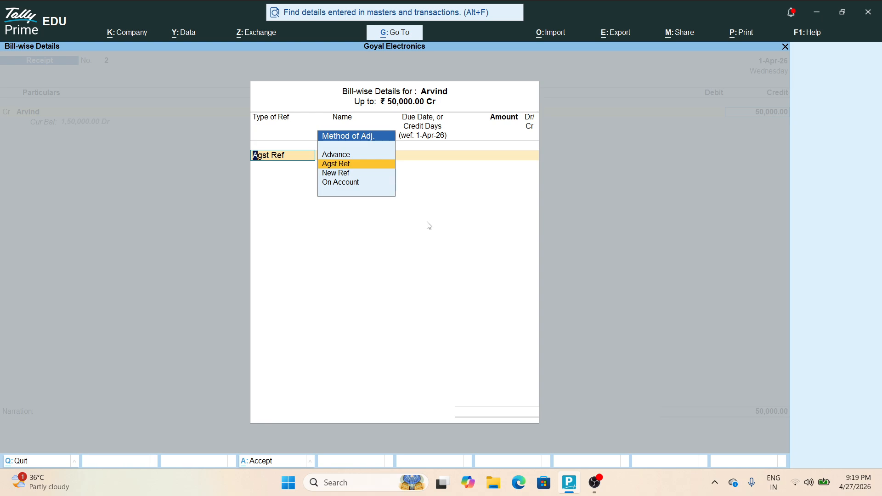
pyautogui.press('Return')
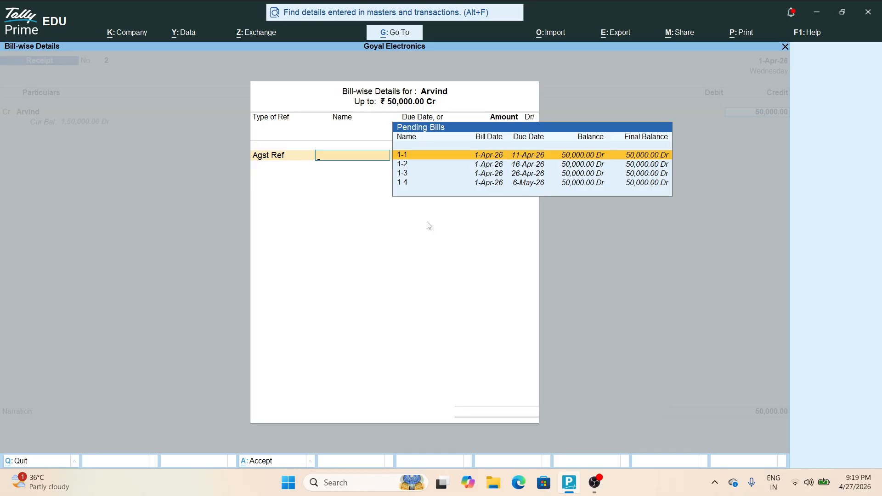
# Step: Examine the customer's pending bills, comparing the due date and balance of each reference
pyautogui.press('Down')
pyautogui.press('Down')
pyautogui.press('Down')
pyautogui.press('Up')
pyautogui.press('Up')
pyautogui.press('Up')
pyautogui.press('Down')
pyautogui.press('Down')
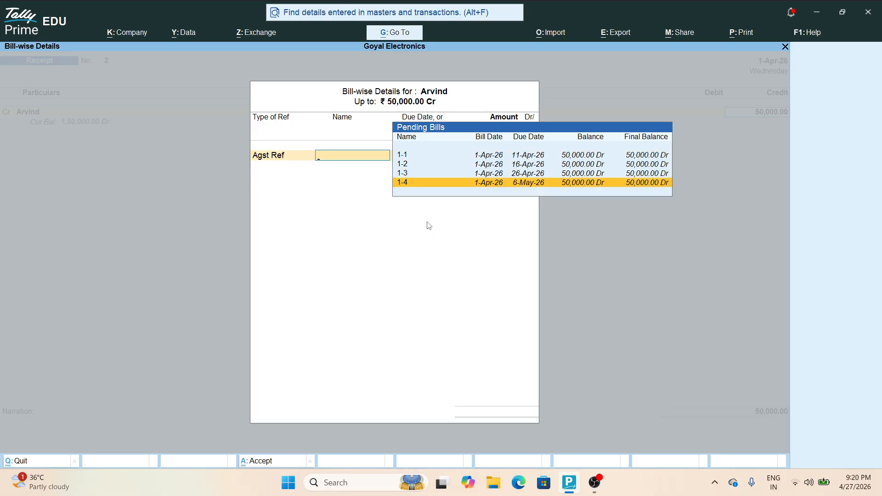
pyautogui.press('Up')
pyautogui.press('Up')
pyautogui.press('Up')
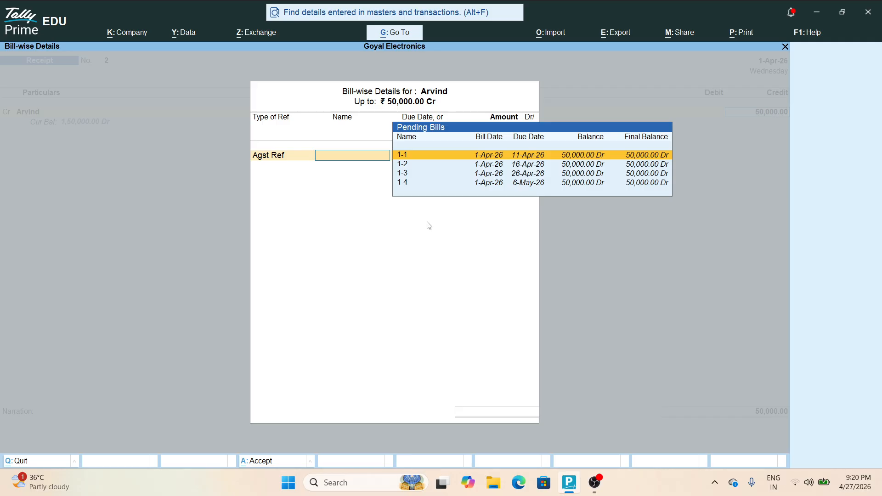
# Step: Allocate the full receipt amount of 50,000 against pending bill 1-1 and finish the bill-wise details
pyautogui.press('Return')
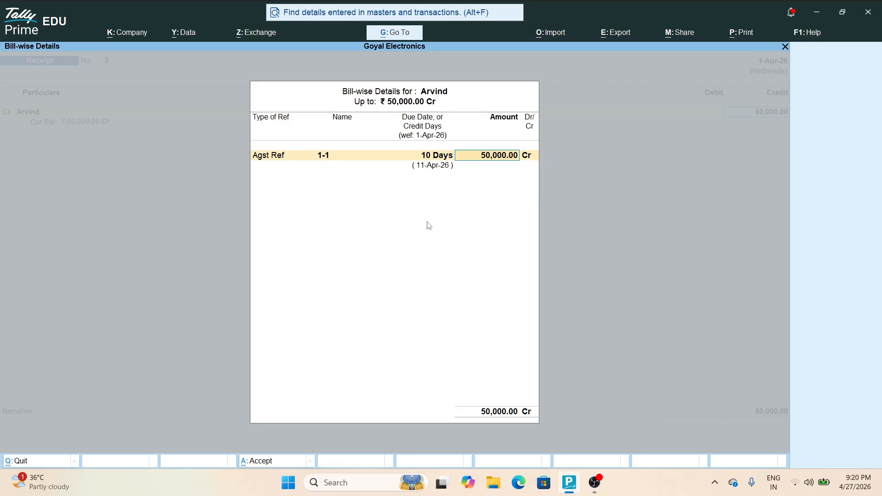
pyautogui.press('Return')
pyautogui.press('Return')
pyautogui.press('Return')
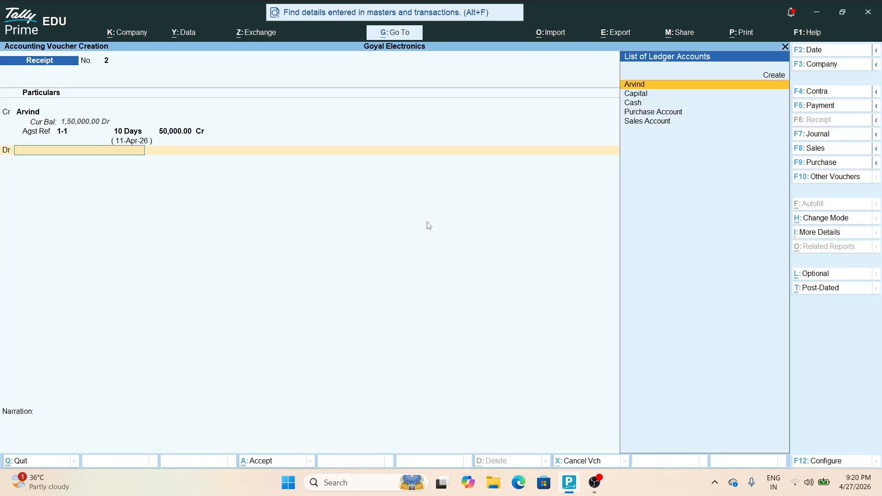
# Step: Debit Cash with 50,000 in the receipt voucher and save it without a narration
pyautogui.press('Down')
pyautogui.press('Down')
pyautogui.press('Return')
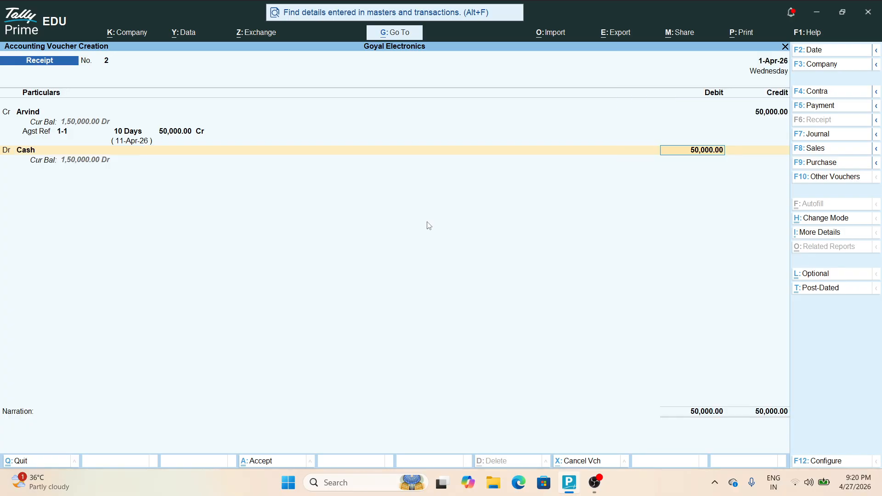
pyautogui.press('Return')
pyautogui.press('Return')
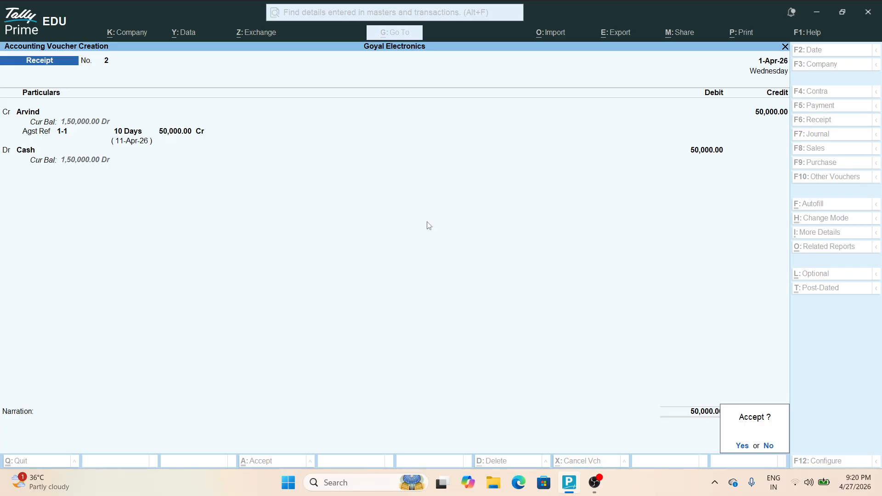
pyautogui.press('y')
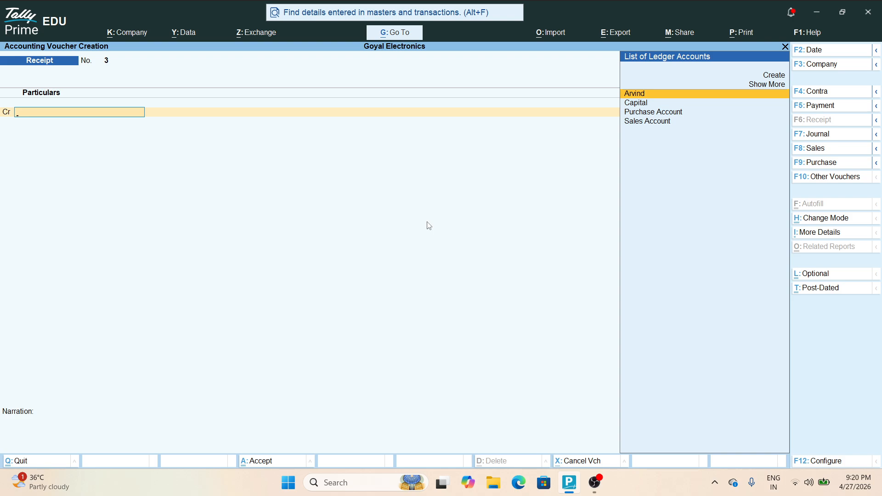
# Step: Begin another receipt of 50,000 from the customer and examine the pending bills offered under Agst Ref
pyautogui.press('Return')
pyautogui.write('5')
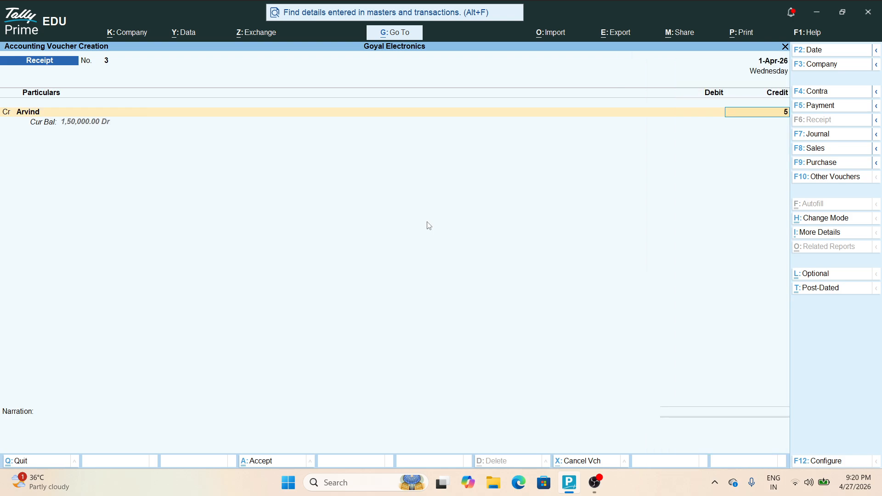
pyautogui.write('0,000')
pyautogui.press('Return')
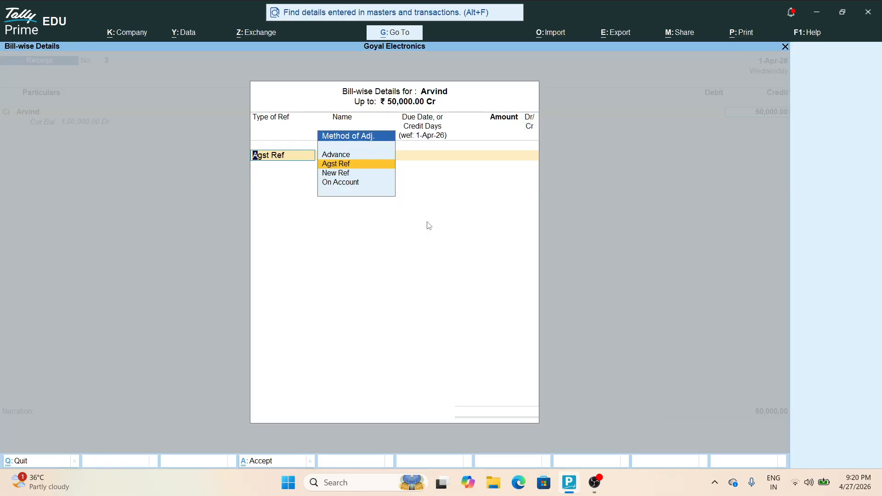
pyautogui.press('Return')
pyautogui.press('Down')
pyautogui.press('Down')
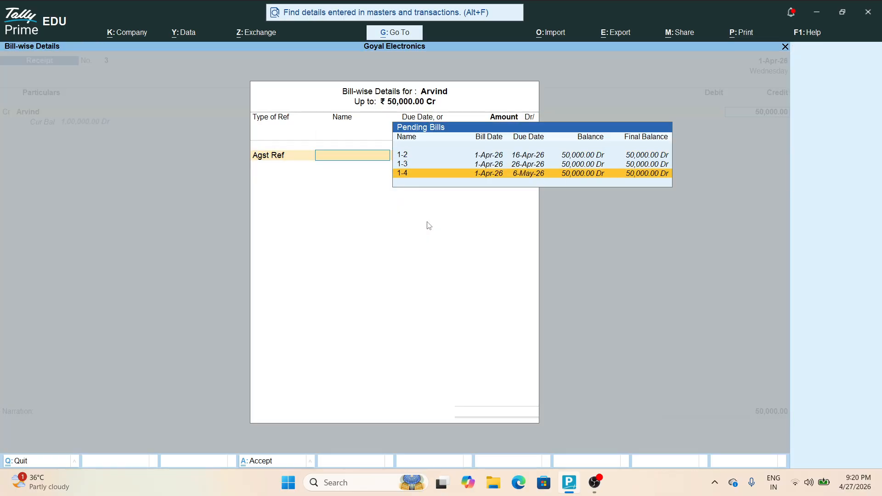
pyautogui.press('Up')
pyautogui.press('Up')
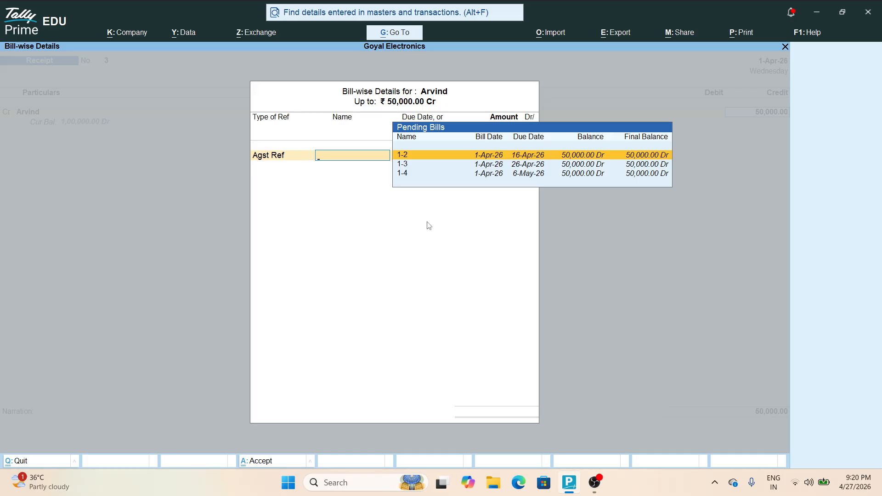
pyautogui.press('Down')
pyautogui.press('Down')
pyautogui.press('Up')
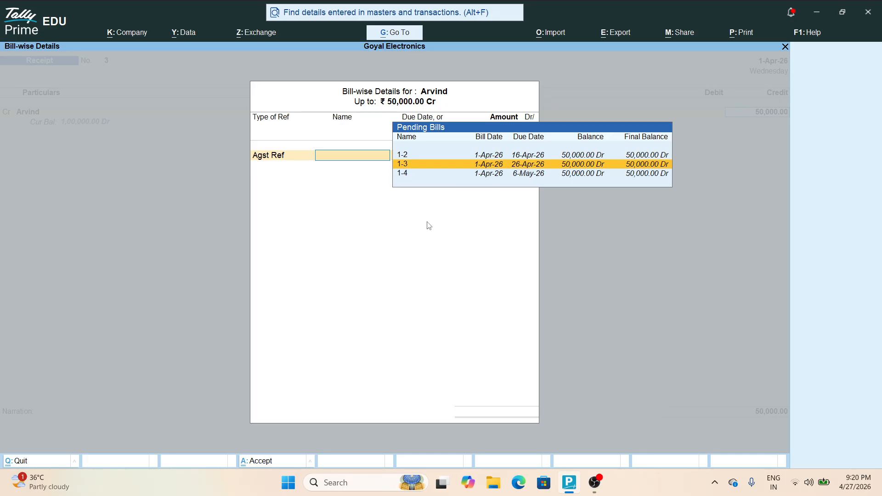
pyautogui.press('Up')
# Step: Quit the unfinished receipt voucher without saving and return to the Gateway of Tally
pyautogui.press('Escape')
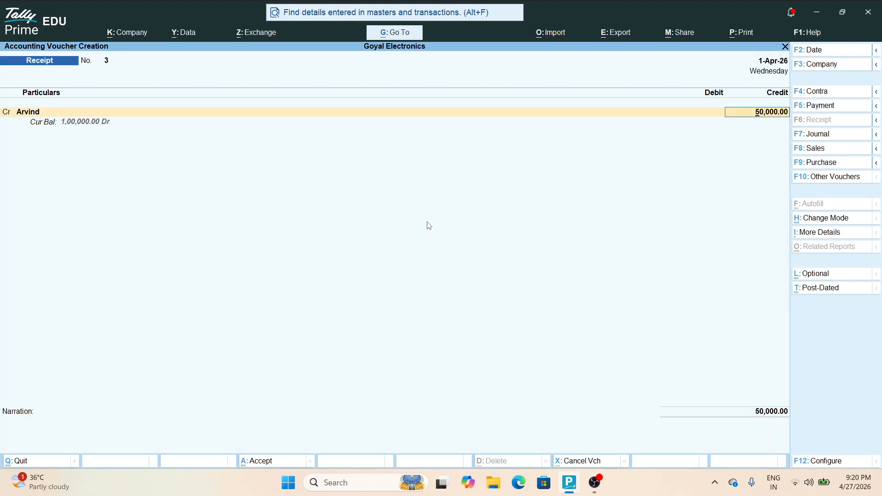
pyautogui.press('Escape')
pyautogui.press('Escape')
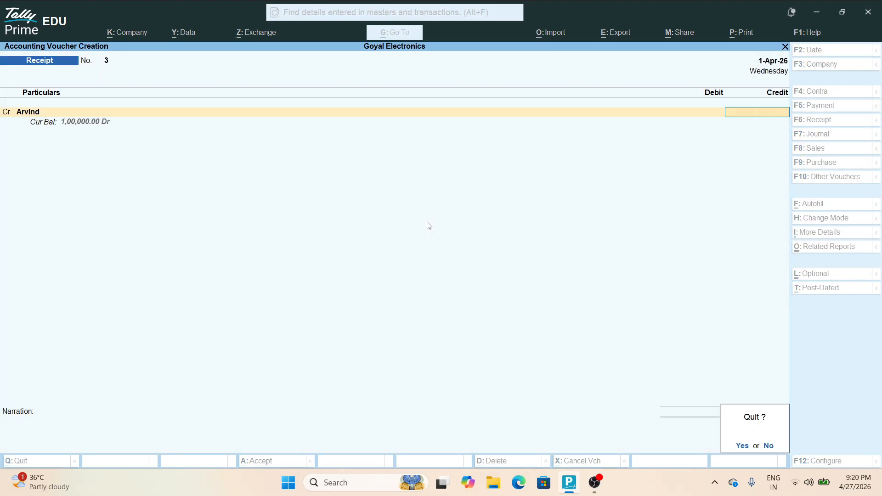
pyautogui.press('y')
pyautogui.press('Up')
pyautogui.press('Up')
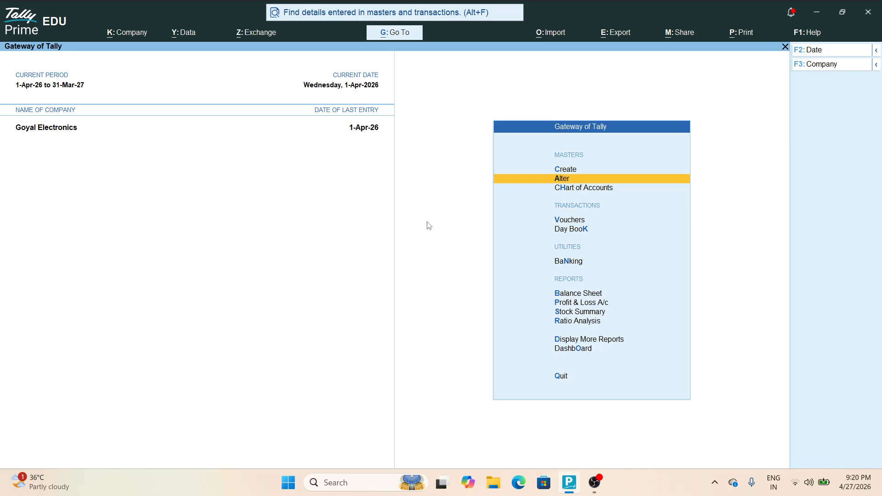